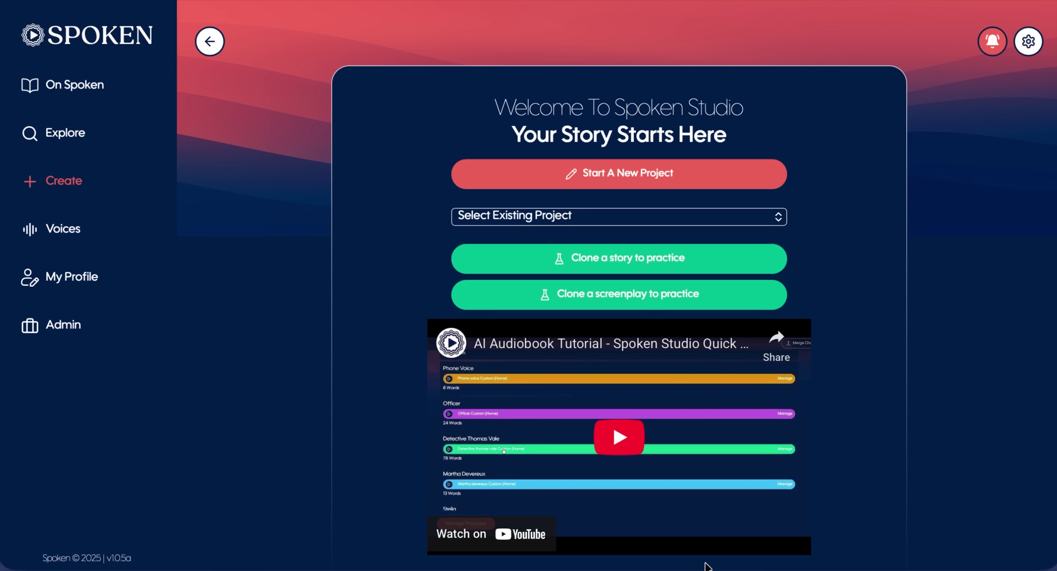
Start a new project titled Cinderhaven
{"action": "left_click", "coordinate": [619, 173]}
{"action": "left_click", "coordinate": [621, 156]}
{"action": "type", "text": "Cinderhaven"}
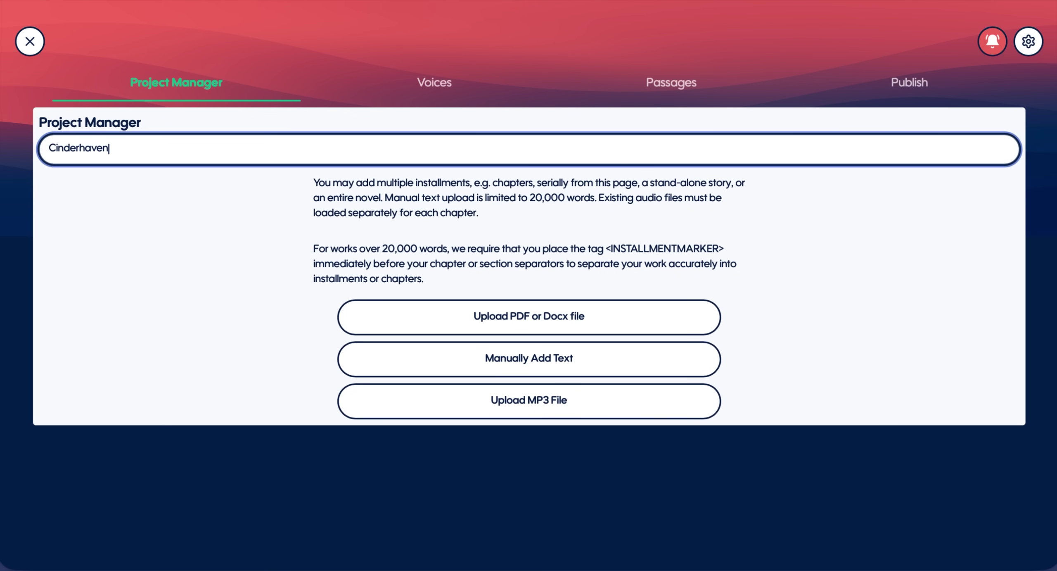
Paste the Cinderhaven story as manually added text and submit it for analysis with Confabulate
{"action": "left_click", "coordinate": [615, 373]}
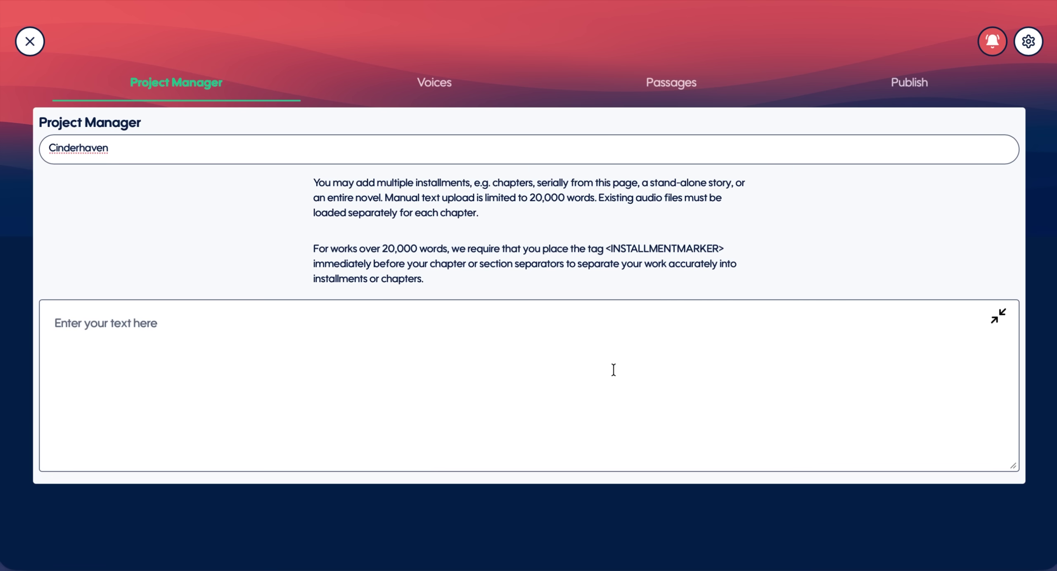
{"action": "left_click", "coordinate": [515, 326]}
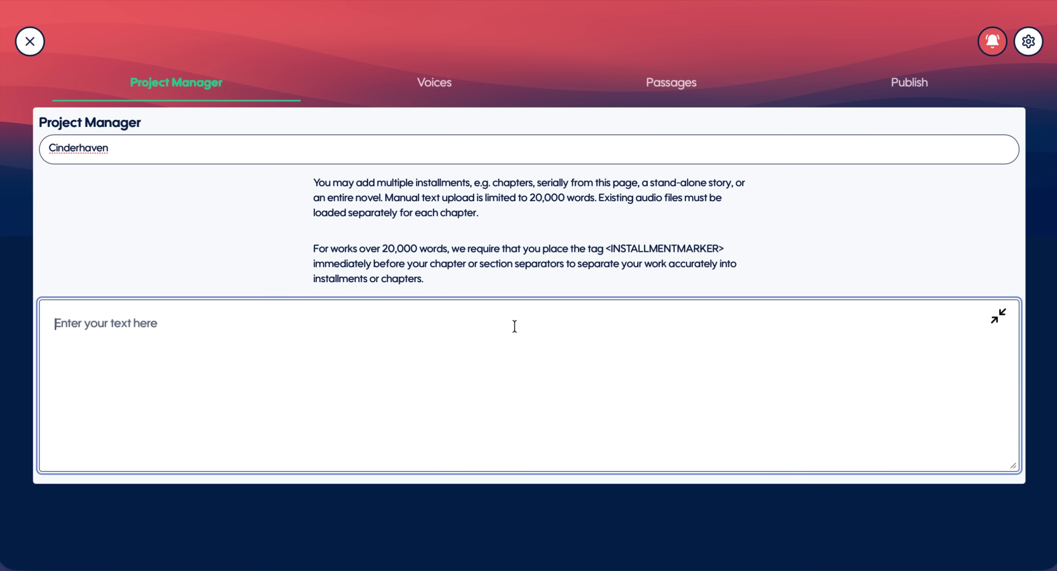
{"action": "key", "text": "ctrl+v"}
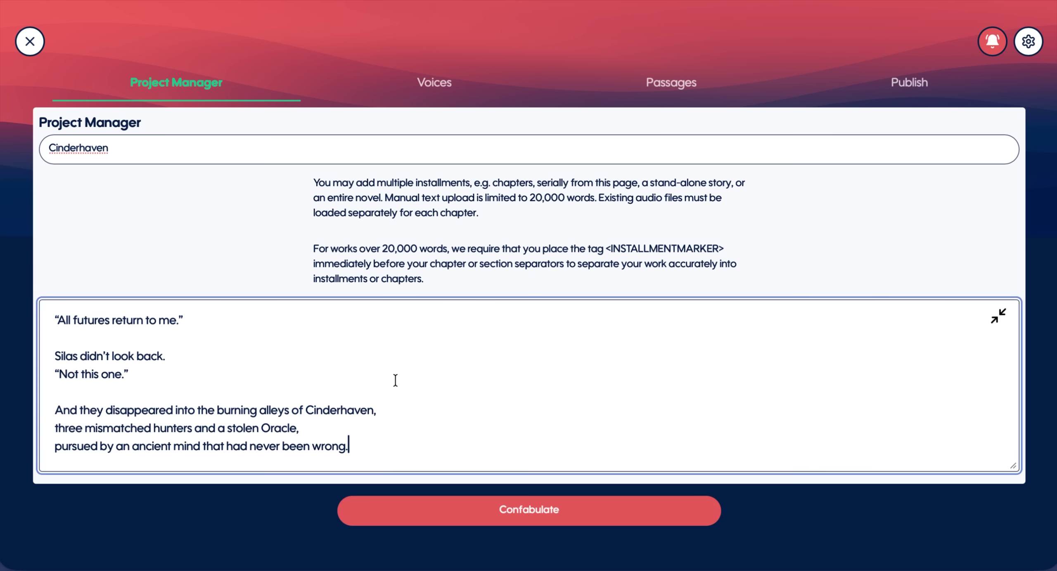
{"action": "scroll", "coordinate": [395, 380], "scroll_direction": "up", "scroll_amount": 3}
{"action": "scroll", "coordinate": [395, 380], "scroll_direction": "up", "scroll_amount": 15}
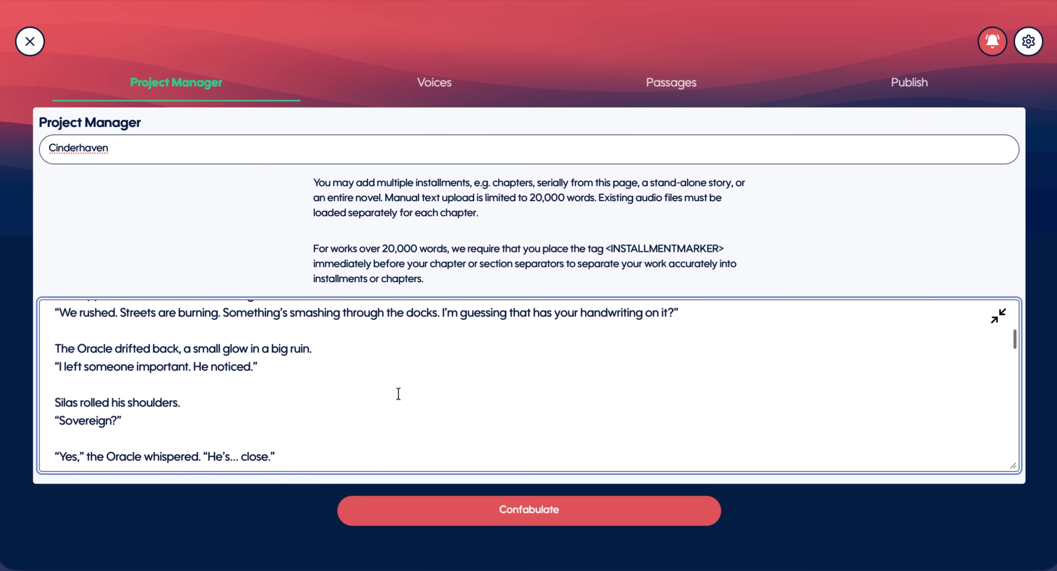
{"action": "left_click", "coordinate": [504, 519]}
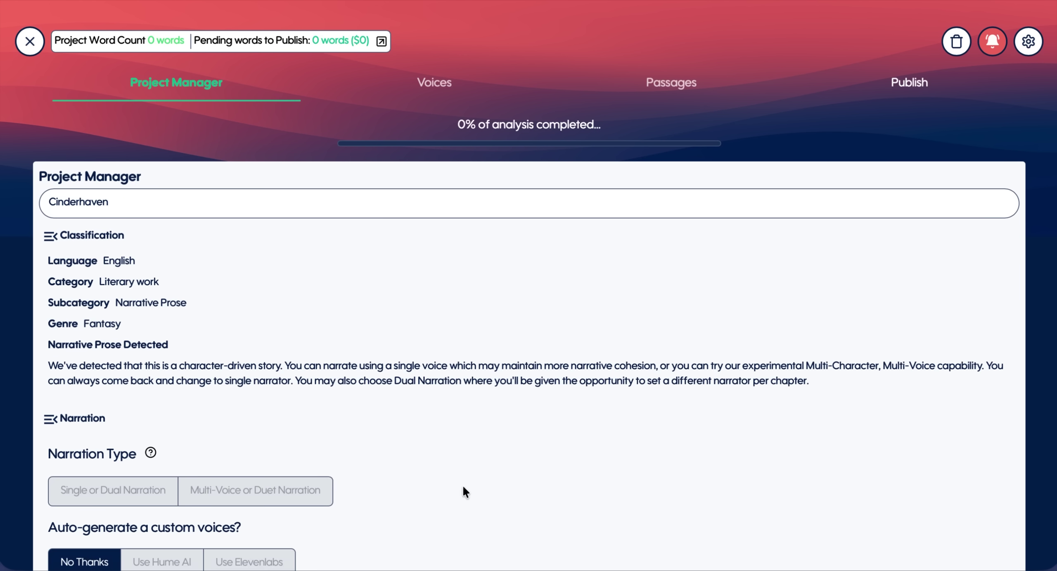
Choose Multi-Voice or Duet Narration, checking the Narration Type help explanation along the way
{"action": "left_click", "coordinate": [231, 494]}
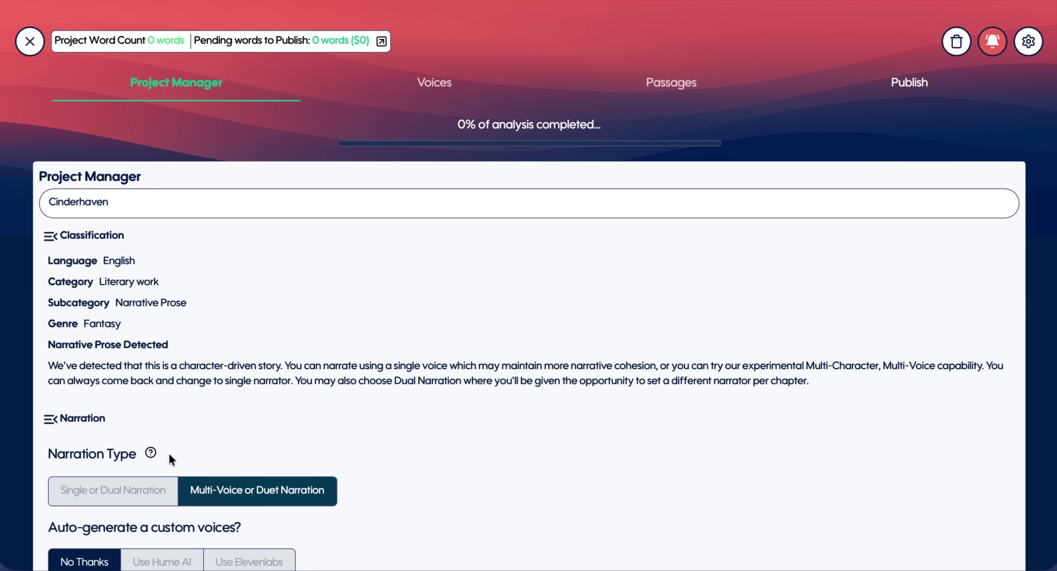
{"action": "left_click", "coordinate": [150, 454]}
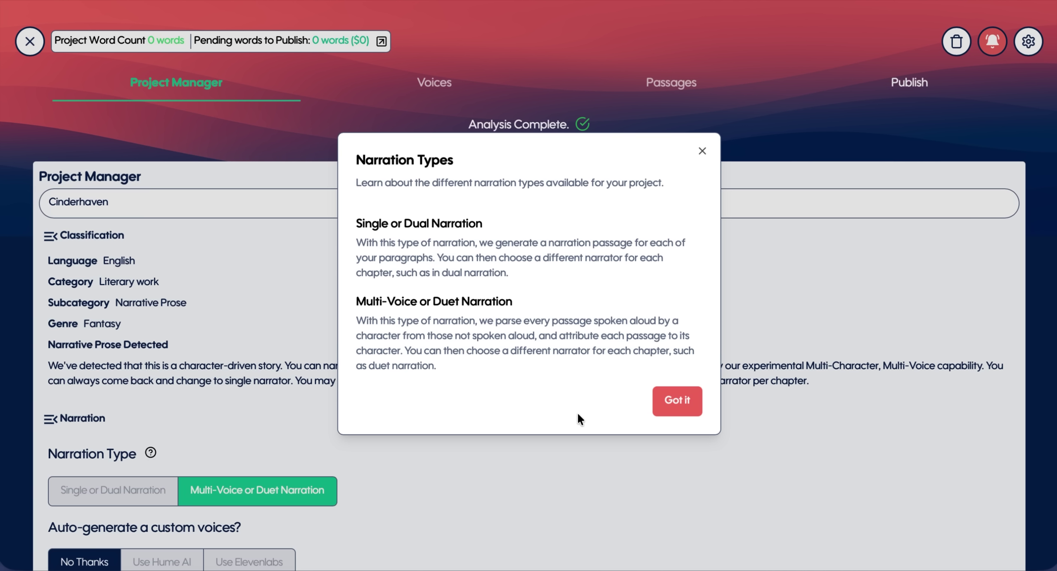
{"action": "left_click", "coordinate": [677, 401]}
{"action": "scroll", "coordinate": [404, 446], "scroll_direction": "down", "scroll_amount": 1}
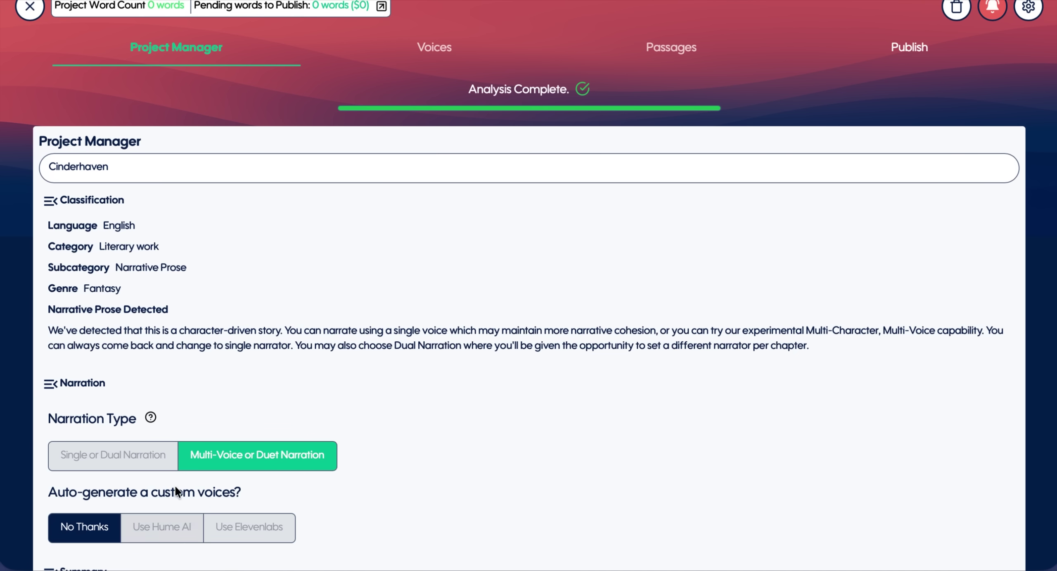
Auto-generate custom character voices with Hume AI and make the story's passages
{"action": "left_click", "coordinate": [179, 529]}
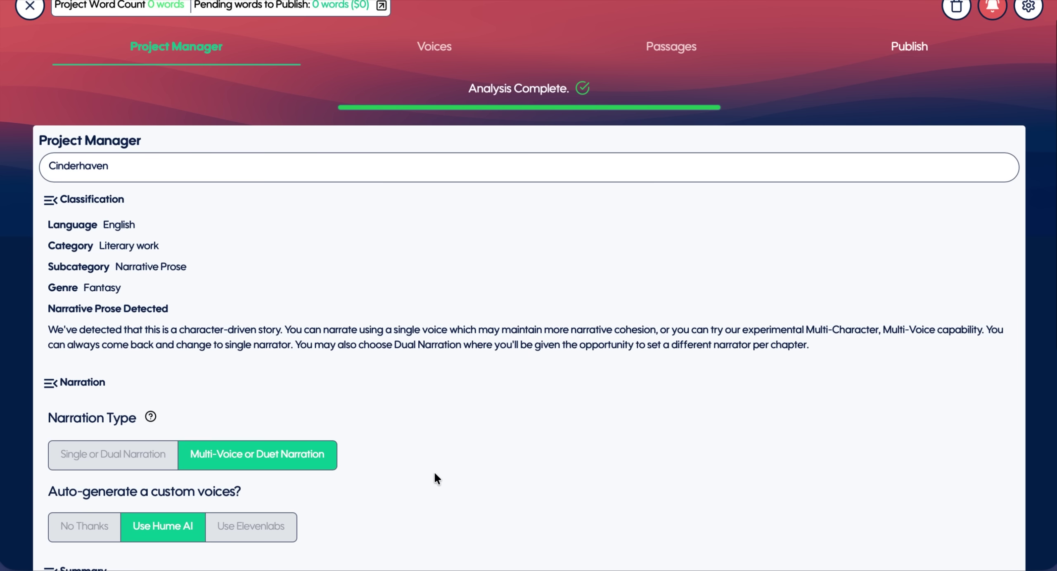
{"action": "scroll", "coordinate": [435, 474], "scroll_direction": "down", "scroll_amount": 5}
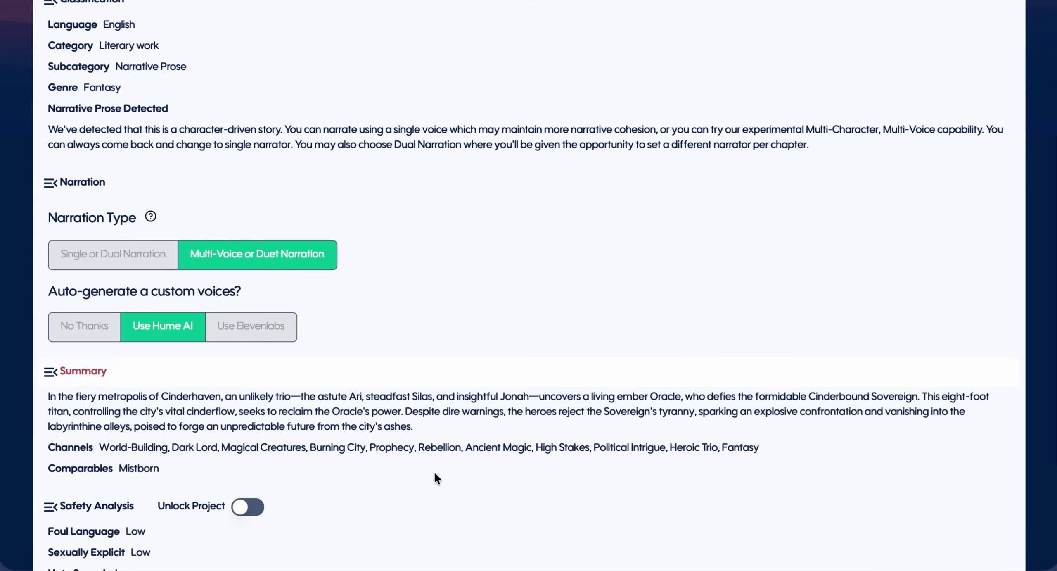
{"action": "scroll", "coordinate": [536, 374], "scroll_direction": "down", "scroll_amount": 4}
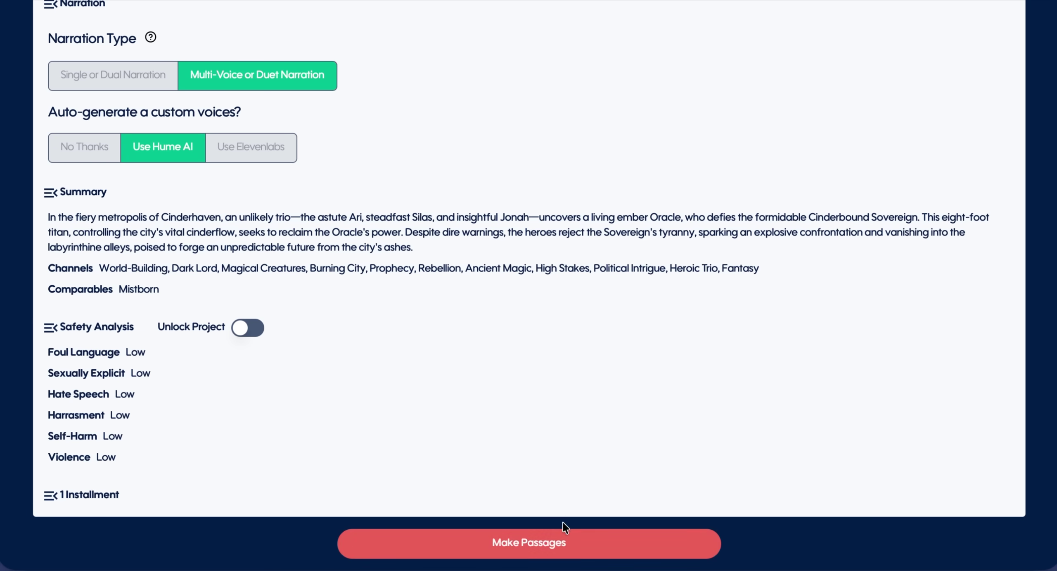
{"action": "left_click", "coordinate": [556, 541]}
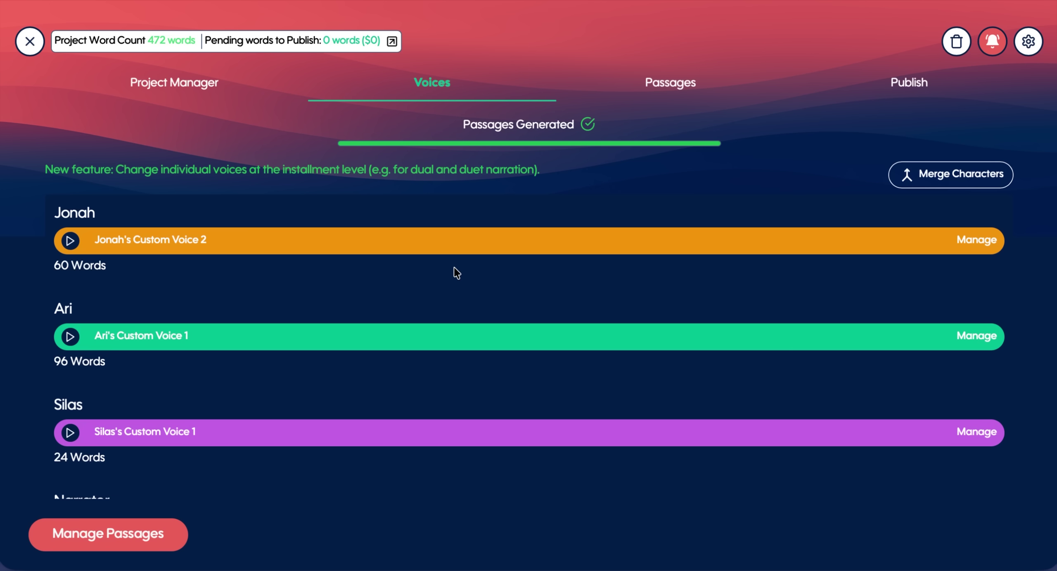
{"action": "scroll", "coordinate": [246, 289], "scroll_direction": "down", "scroll_amount": 1}
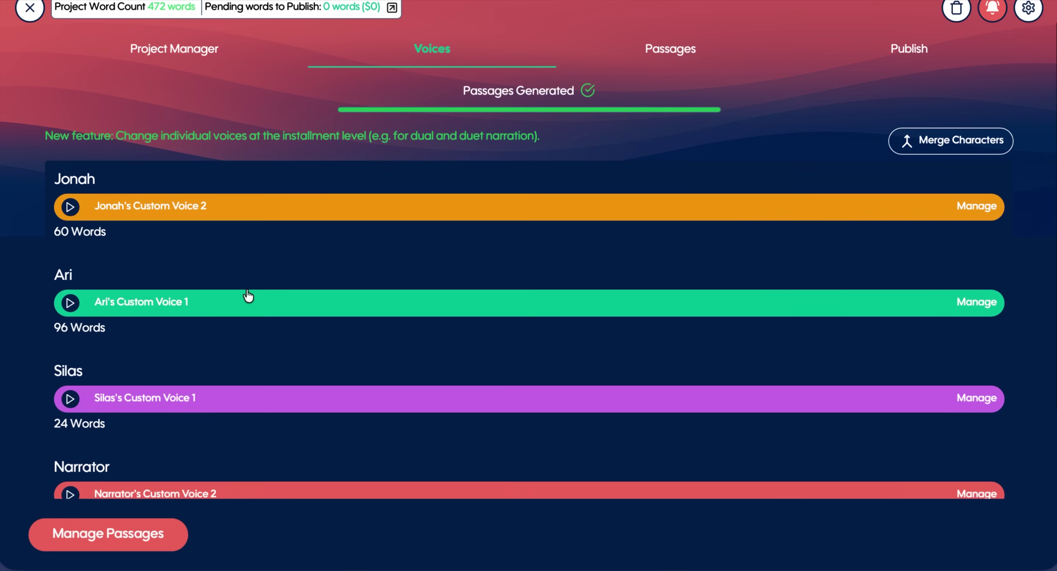
{"action": "scroll", "coordinate": [248, 295], "scroll_direction": "down", "scroll_amount": 2}
{"action": "scroll", "coordinate": [248, 295], "scroll_direction": "up", "scroll_amount": 2}
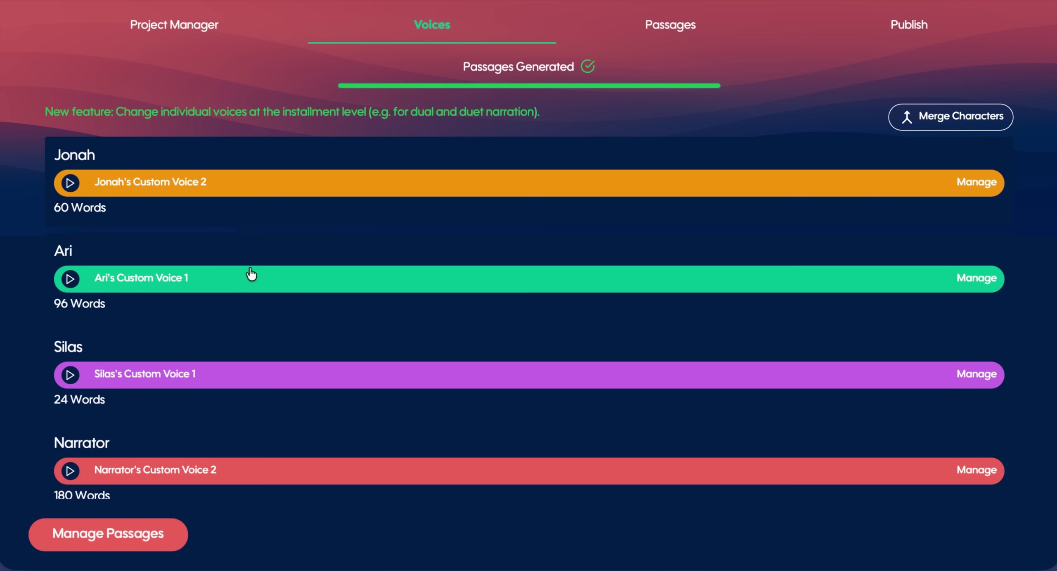
{"action": "left_click", "coordinate": [244, 190]}
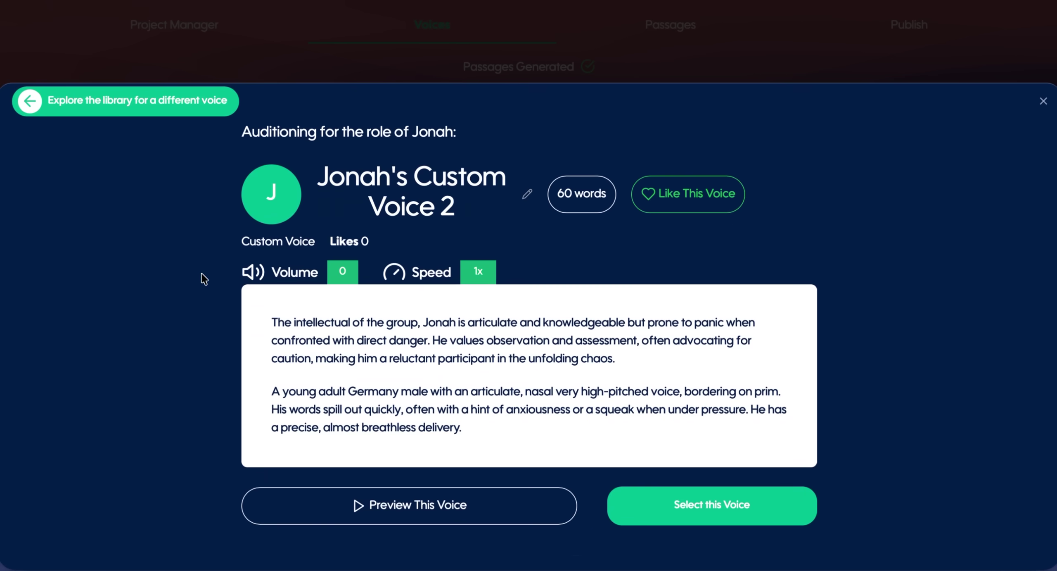
{"action": "left_click", "coordinate": [102, 97]}
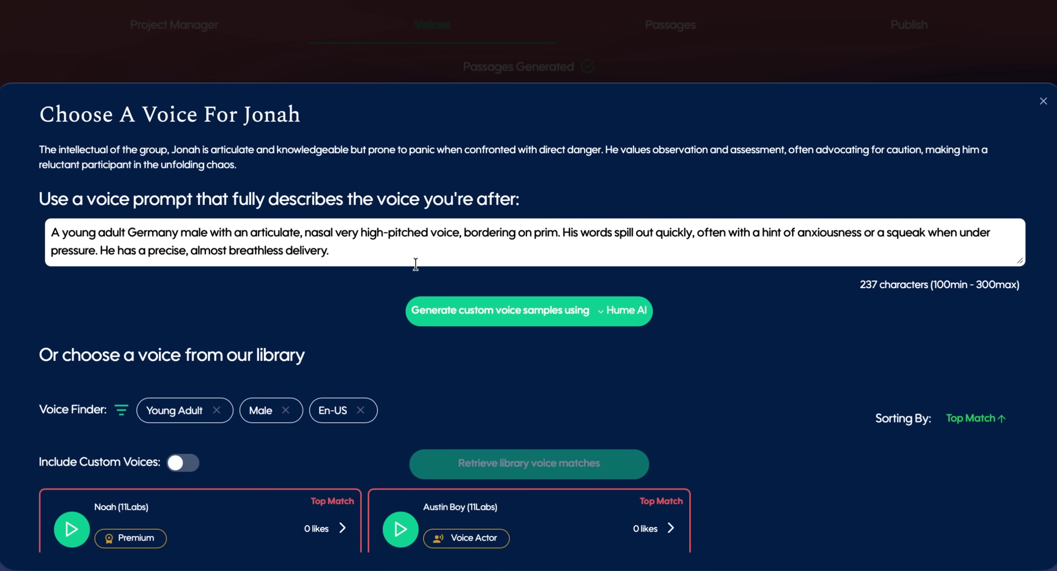
{"action": "scroll", "coordinate": [373, 425], "scroll_direction": "down", "scroll_amount": 1}
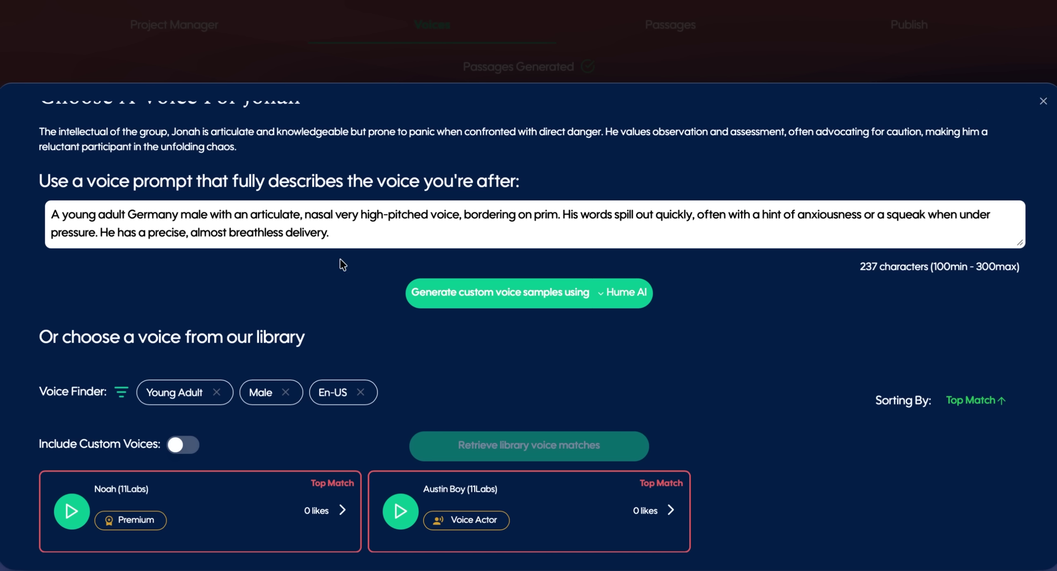
{"action": "left_click", "coordinate": [773, 80]}
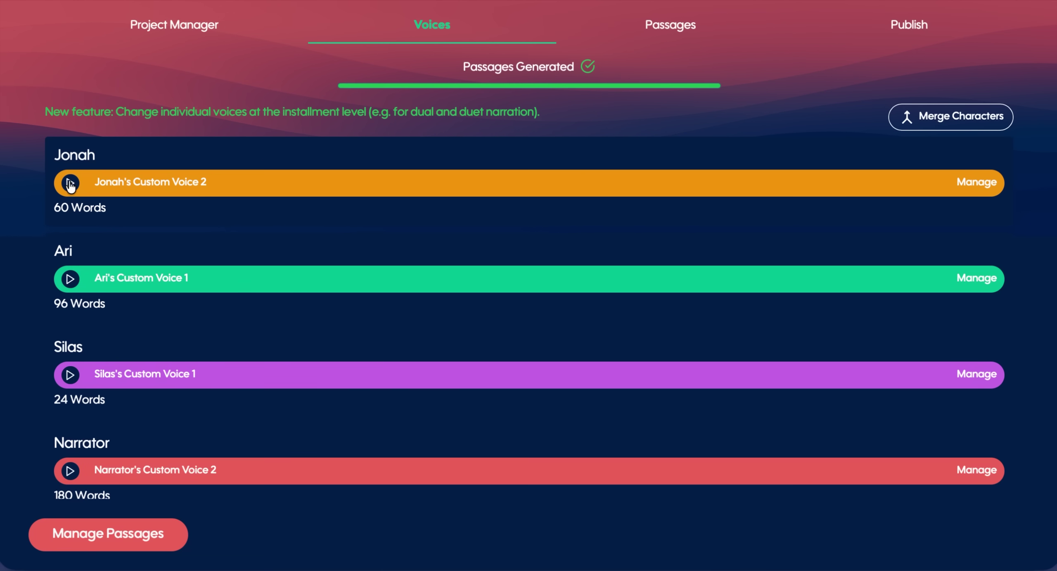
{"action": "scroll", "coordinate": [81, 346], "scroll_direction": "down", "scroll_amount": 1}
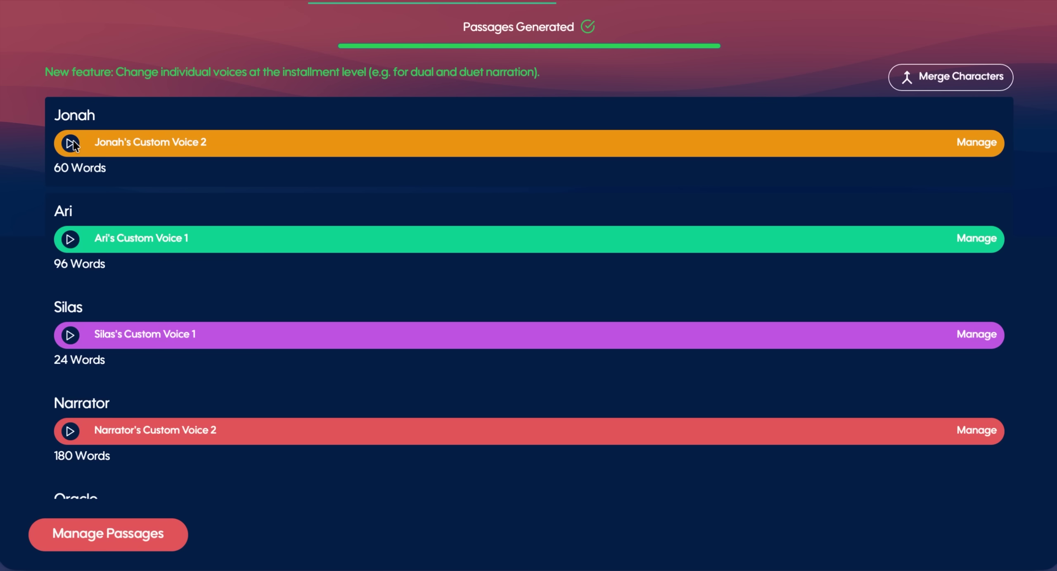
{"action": "left_click", "coordinate": [71, 239]}
{"action": "scroll", "coordinate": [71, 234], "scroll_direction": "down", "scroll_amount": 1}
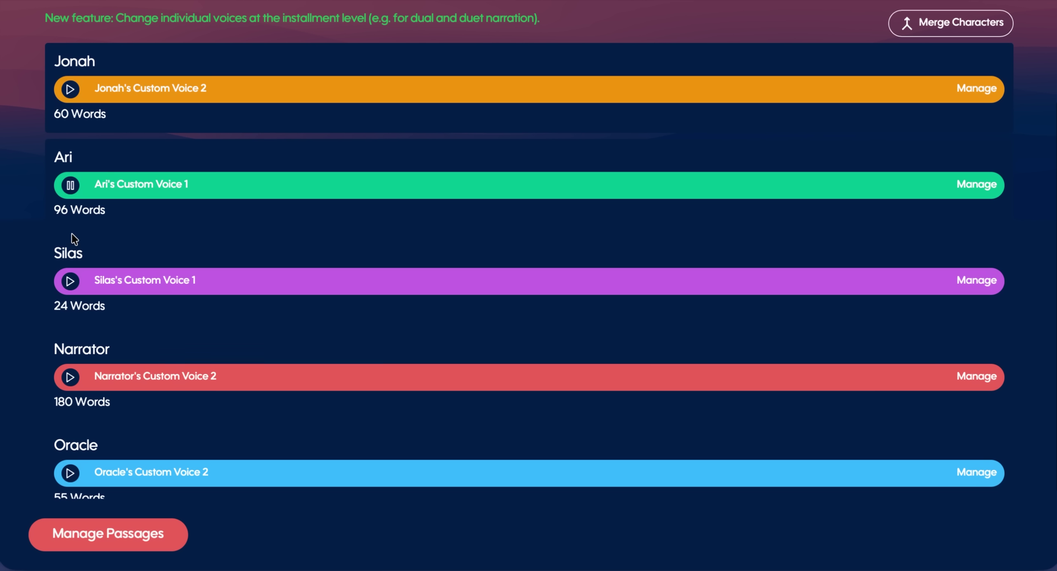
{"action": "left_click", "coordinate": [71, 193]}
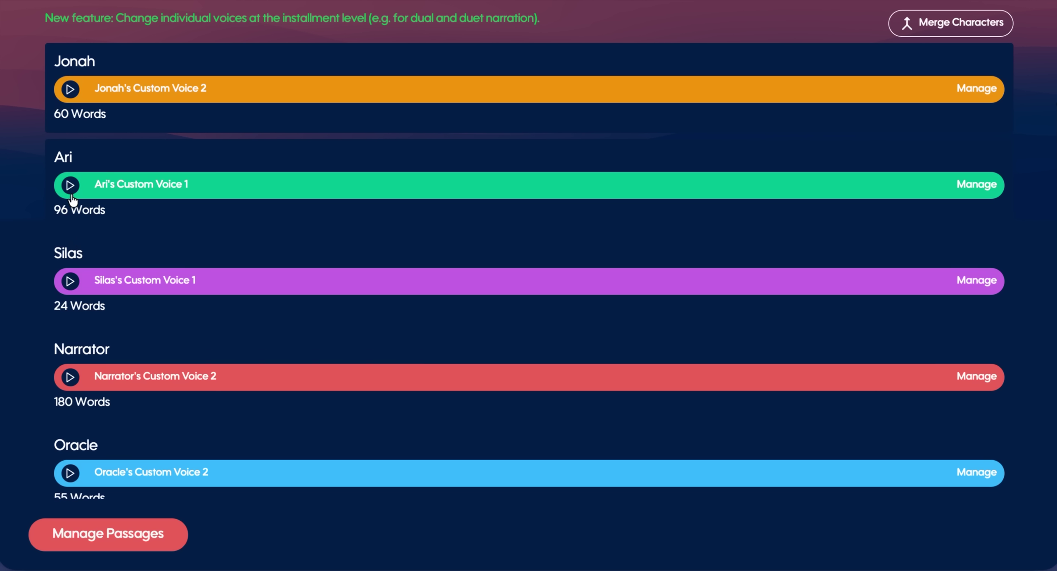
{"action": "left_click", "coordinate": [71, 281]}
{"action": "scroll", "coordinate": [202, 408], "scroll_direction": "up", "scroll_amount": 3}
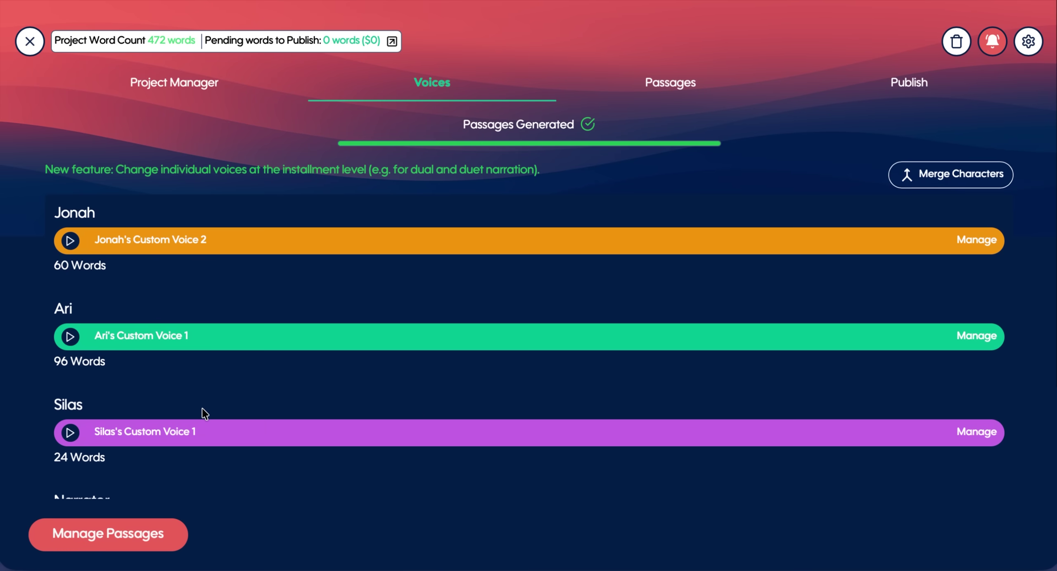
Open Manage Passages and scroll through the Cinderhaven installment's 62 narrated passages
{"action": "left_click", "coordinate": [124, 530]}
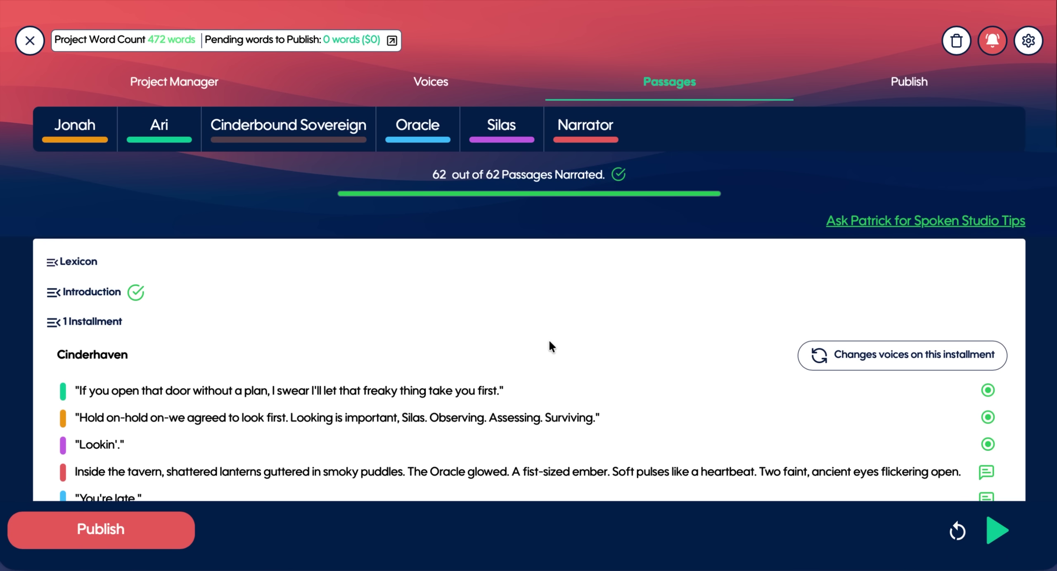
{"action": "scroll", "coordinate": [549, 341], "scroll_direction": "down", "scroll_amount": 3}
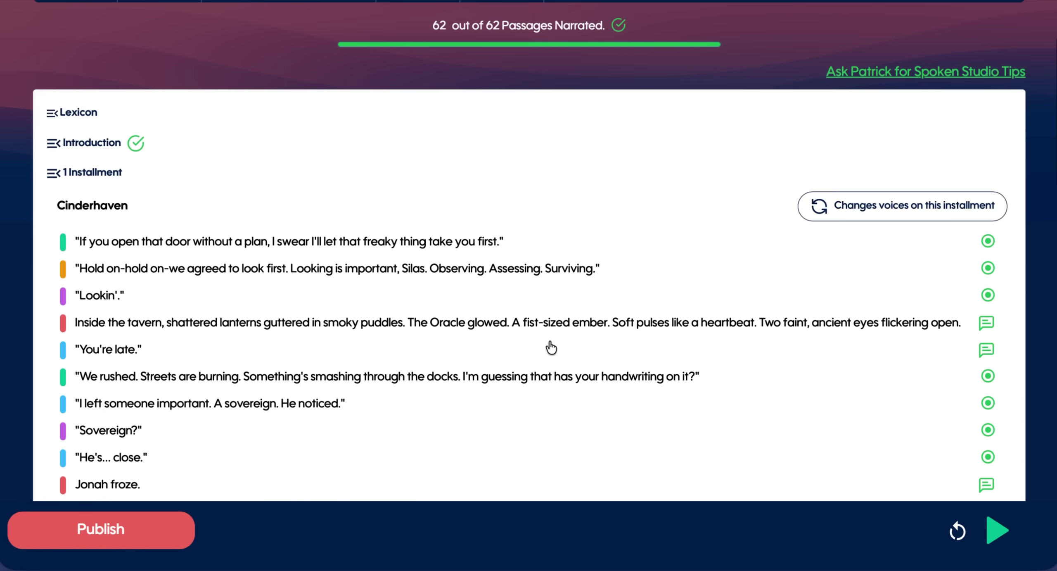
{"action": "scroll", "coordinate": [438, 407], "scroll_direction": "down", "scroll_amount": 2}
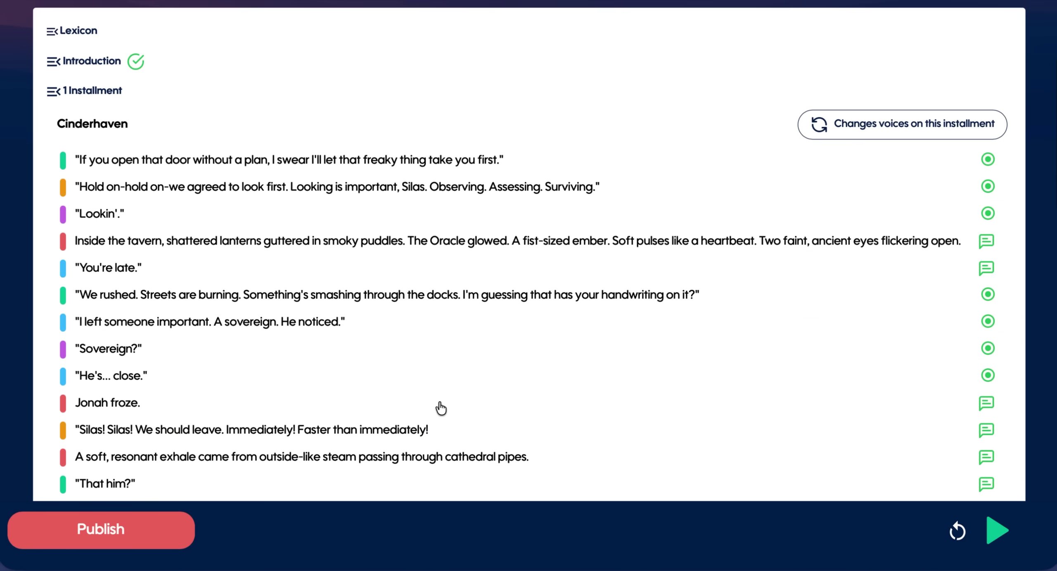
Record an 8-second take of Jonah's 'Hold on-hold on' line, play it back, then replay its narration
{"action": "left_click", "coordinate": [216, 190]}
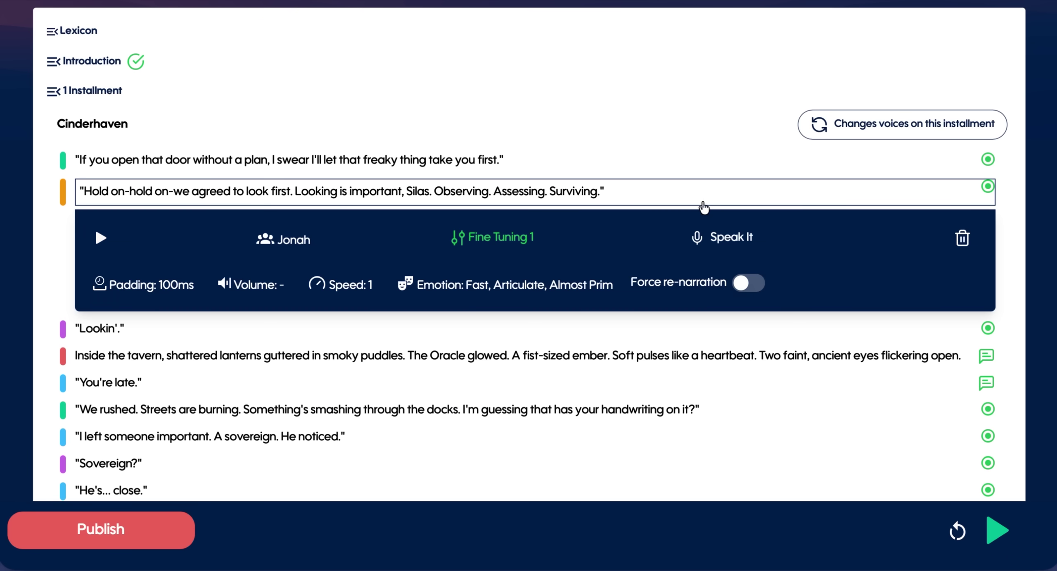
{"action": "left_click", "coordinate": [717, 237]}
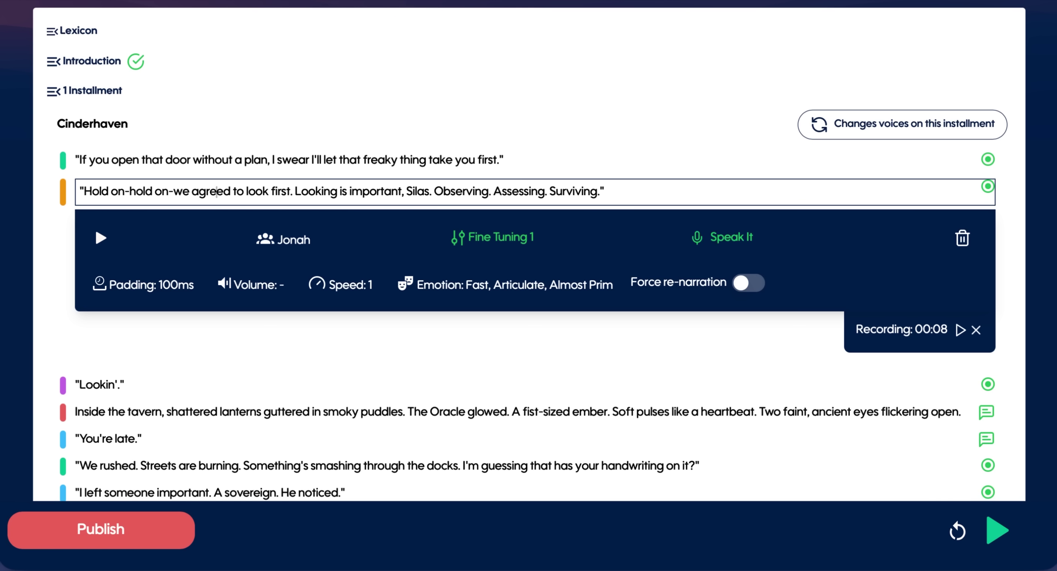
{"action": "left_click", "coordinate": [961, 330]}
{"action": "left_click", "coordinate": [961, 334]}
{"action": "left_click", "coordinate": [99, 239]}
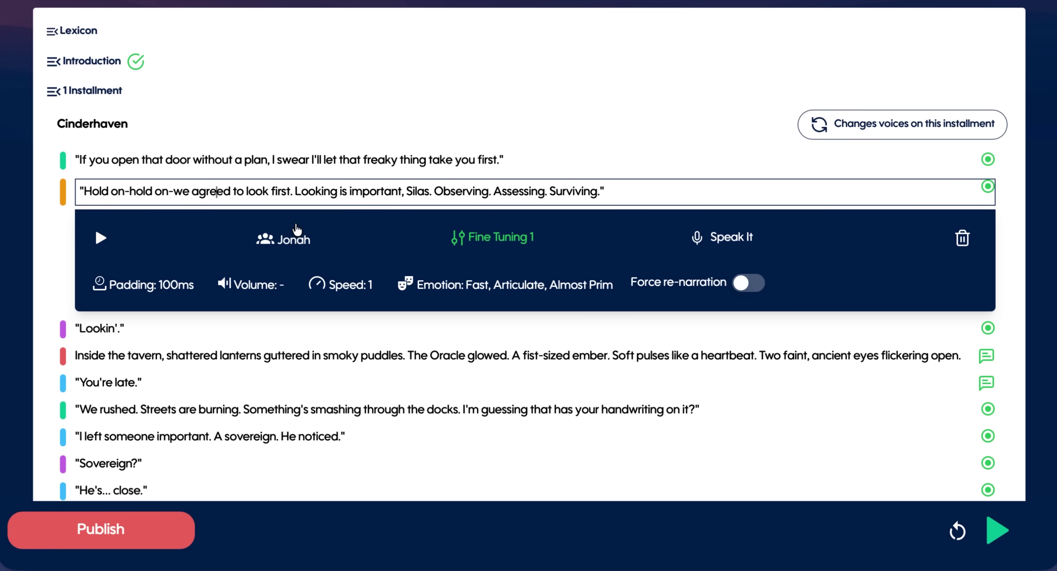
{"action": "scroll", "coordinate": [426, 355], "scroll_direction": "up", "scroll_amount": 1}
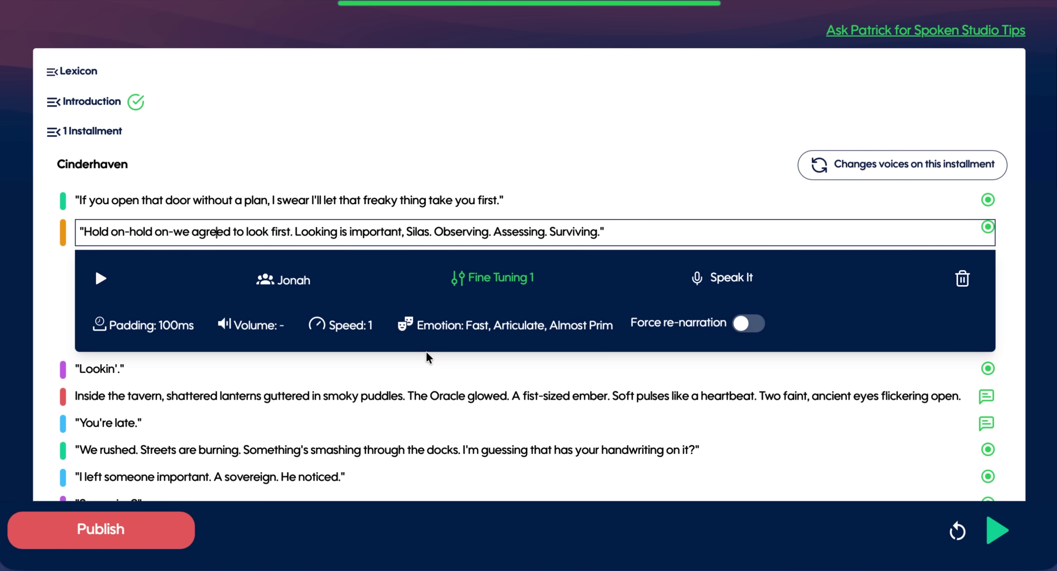